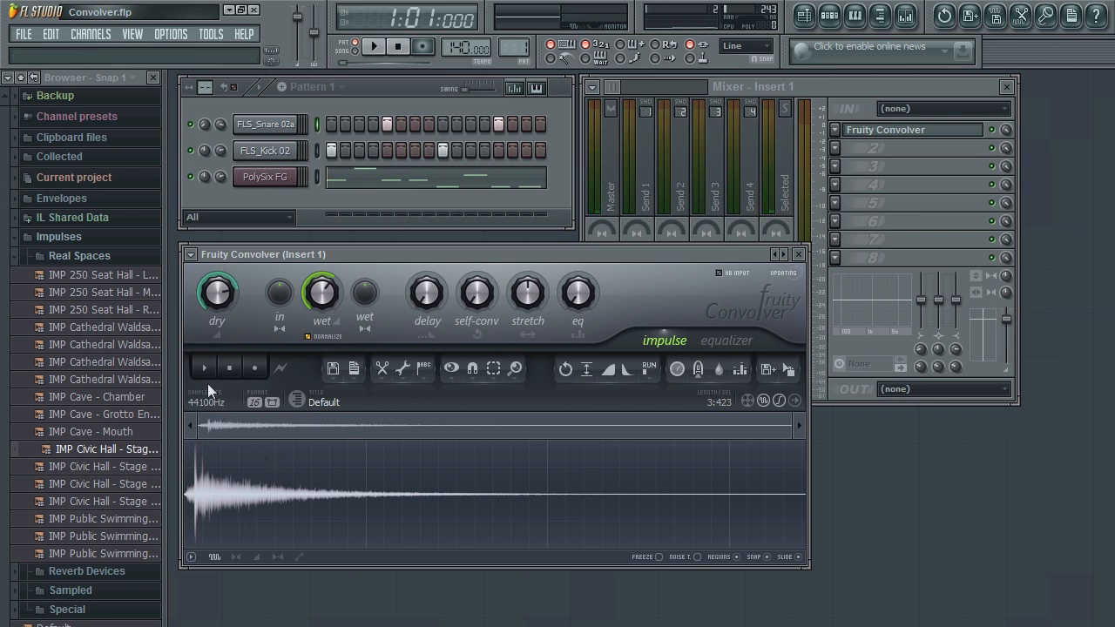
# Step: View the impulse's panning, volume and stereo separation envelopes one after another in Fruity Convolver
pyautogui.click(236, 558)
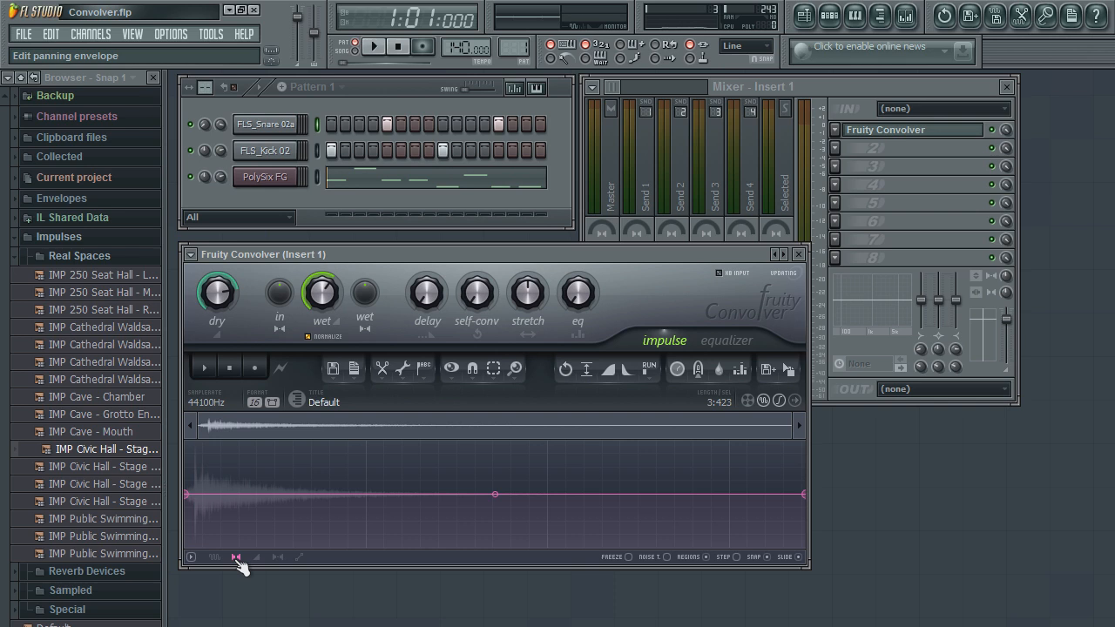
pyautogui.click(259, 558)
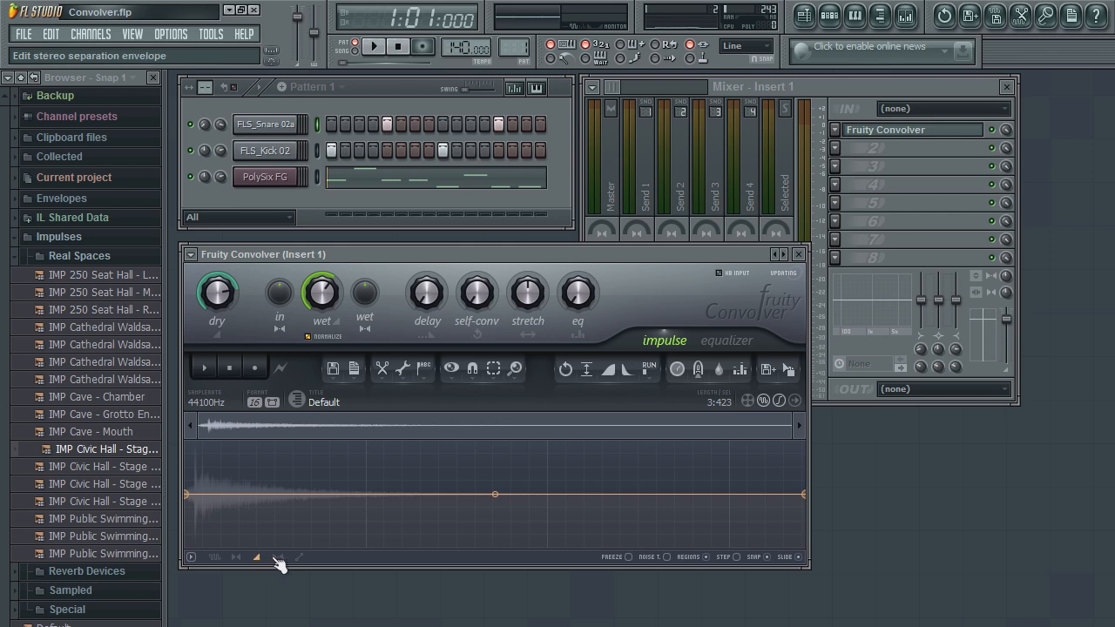
pyautogui.click(278, 558)
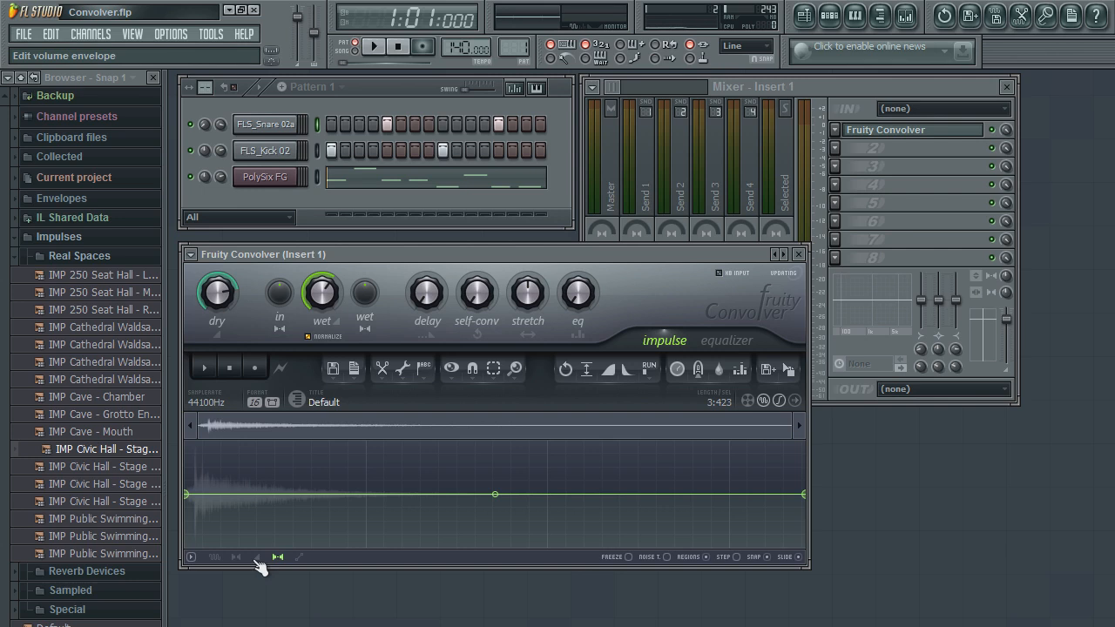
# Step: Shape the impulse's volume envelope as a fade-in, with the start point at minimum and the end point at maximum, and preview it
pyautogui.click(257, 559)
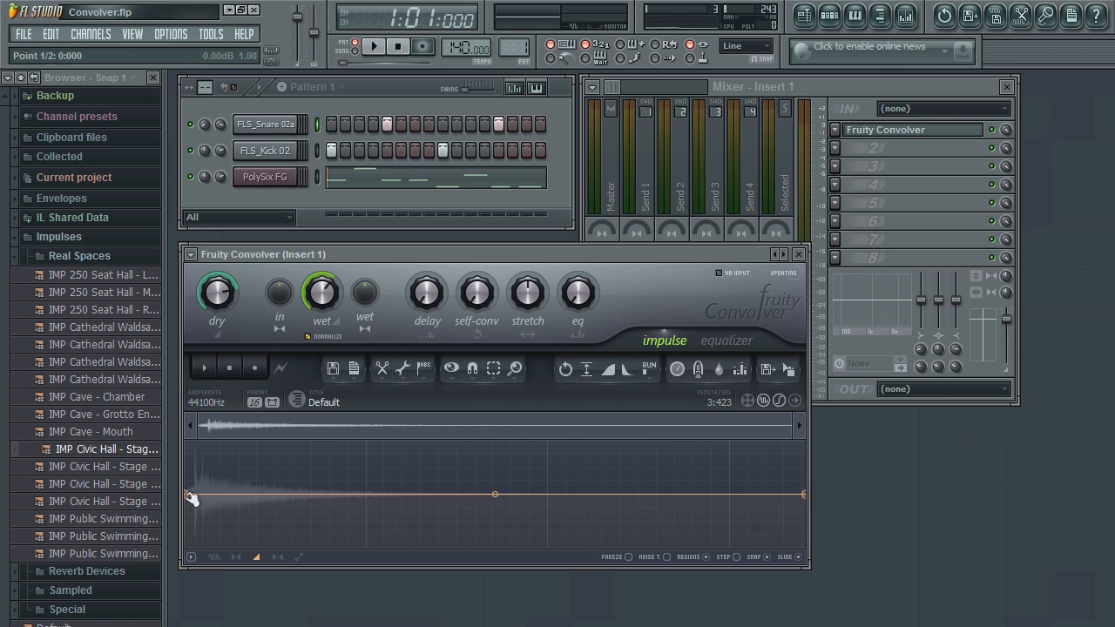
pyautogui.moveTo(189, 497); pyautogui.dragTo(186, 547)
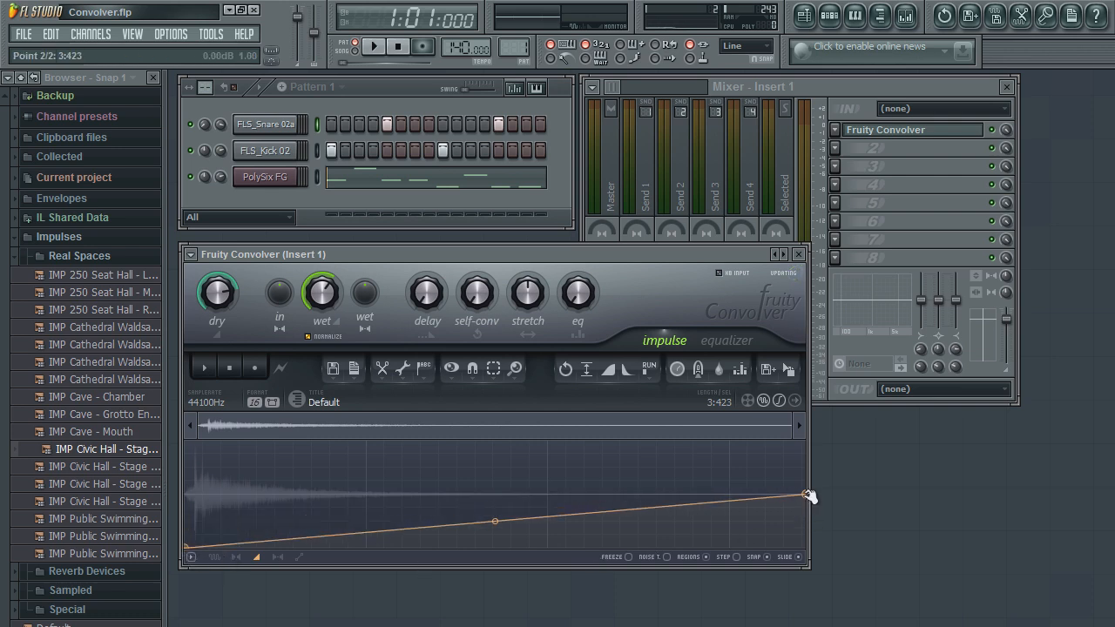
pyautogui.moveTo(807, 495); pyautogui.dragTo(805, 442)
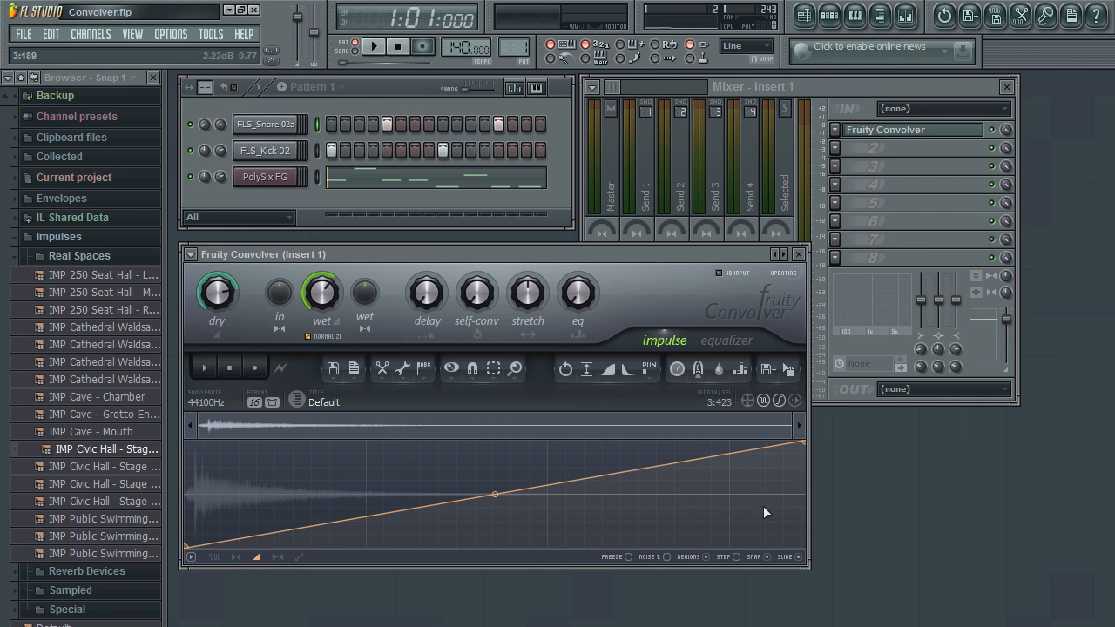
pyautogui.click(203, 368)
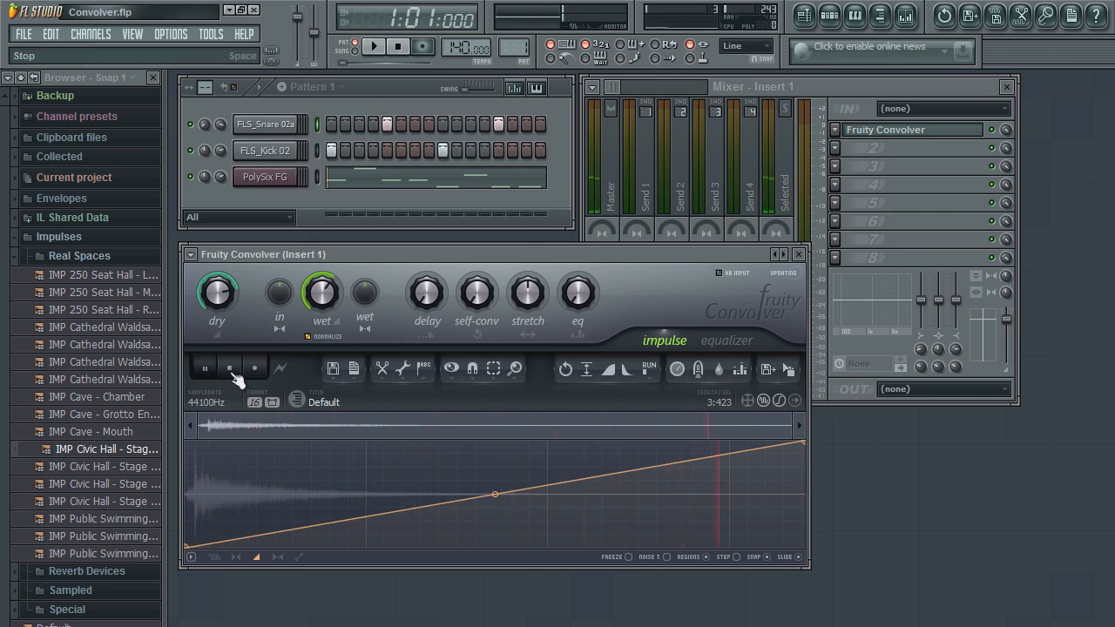
pyautogui.click(204, 369)
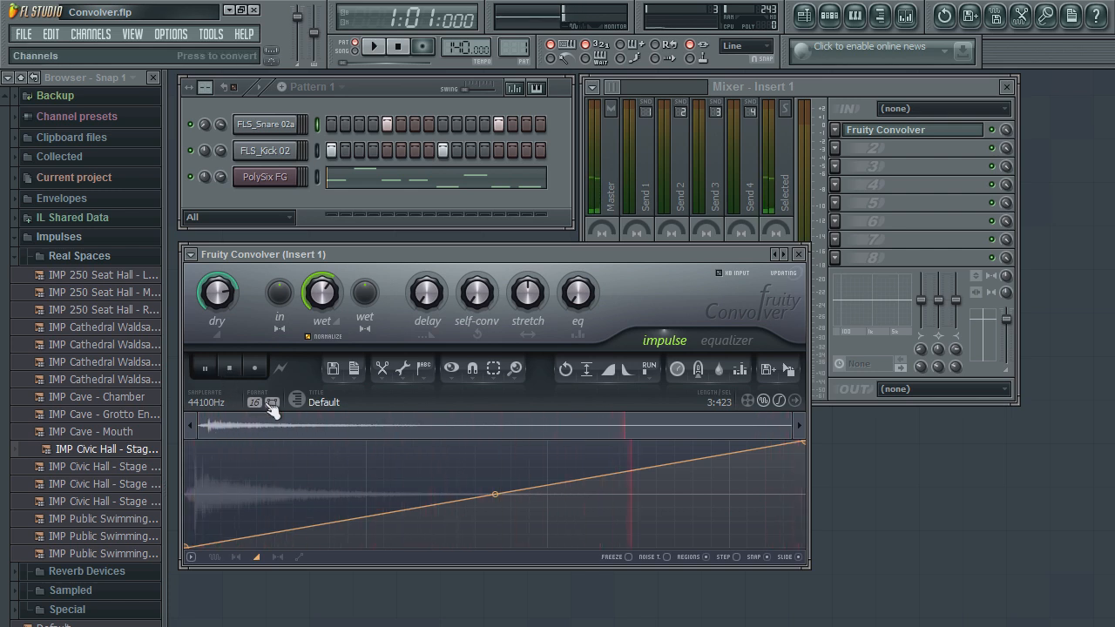
# Step: Shape the volume envelope as a fade-out, with the start point at maximum and the end point at minimum, and preview it
pyautogui.moveTo(190, 547); pyautogui.dragTo(189, 442)
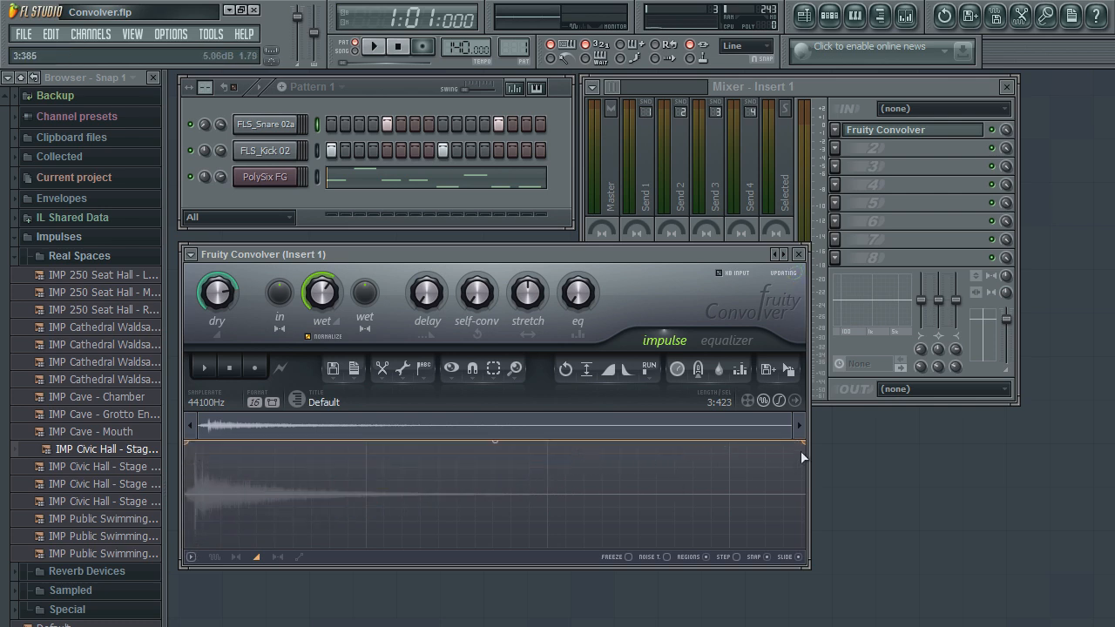
pyautogui.moveTo(805, 441); pyautogui.dragTo(803, 547)
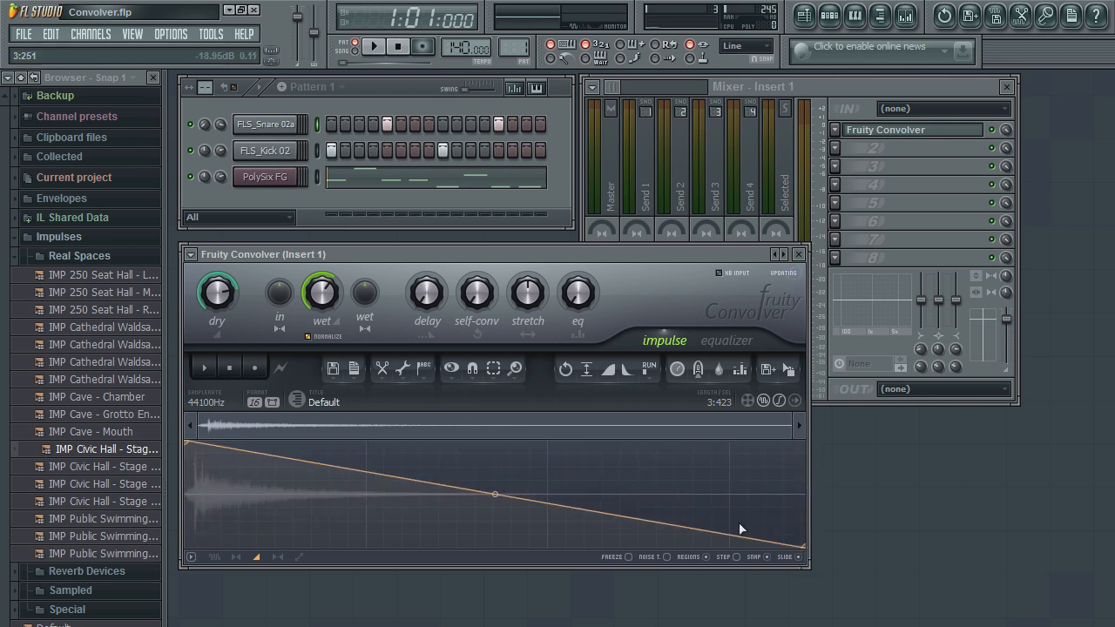
pyautogui.click(204, 367)
# Step: Ramp the impulse's panning envelope from 100% left at the start to 100% right at the end and preview it
pyautogui.click(236, 557)
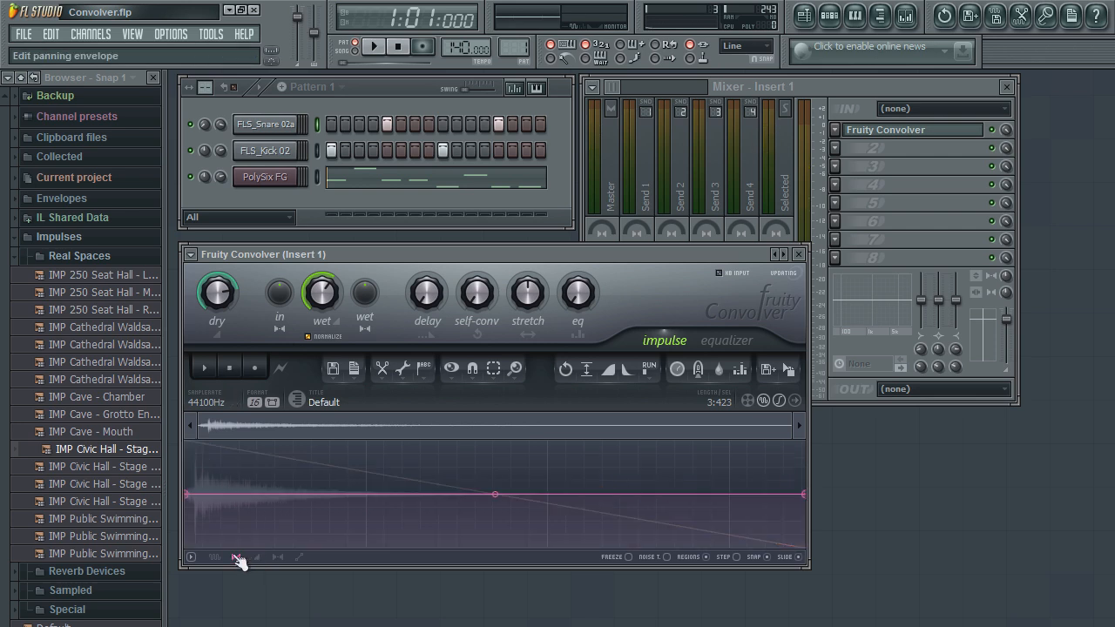
pyautogui.moveTo(190, 495); pyautogui.dragTo(189, 547)
pyautogui.moveTo(809, 495); pyautogui.dragTo(806, 443)
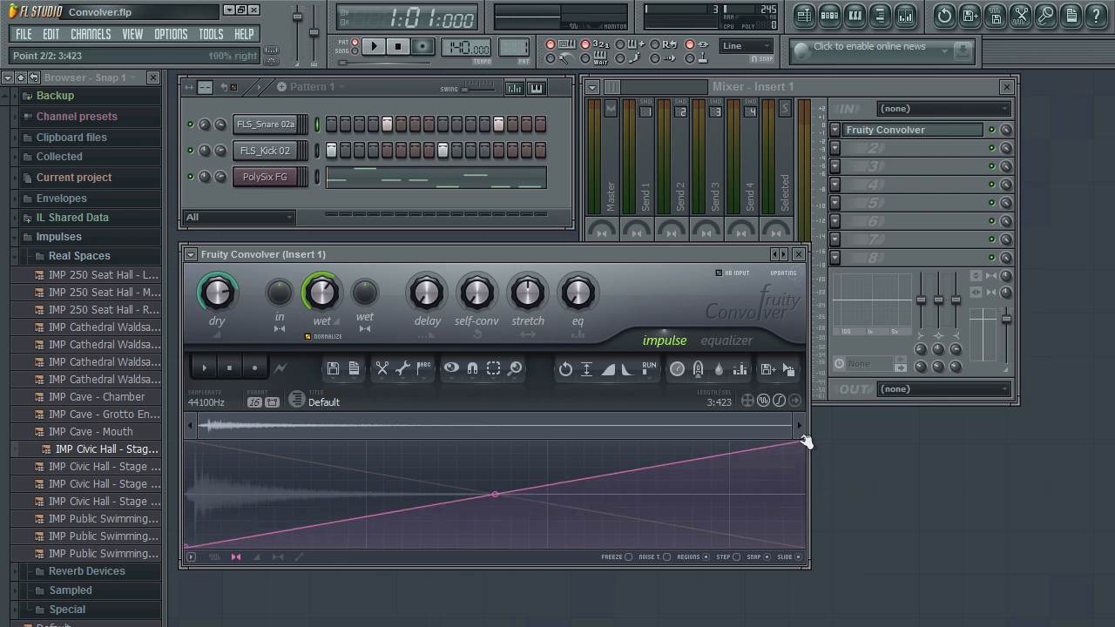
pyautogui.click(206, 368)
# Step: Reverse the panning envelope so it runs from 100% right at the start to 100% left at the end, and preview it
pyautogui.moveTo(188, 547); pyautogui.dragTo(188, 445)
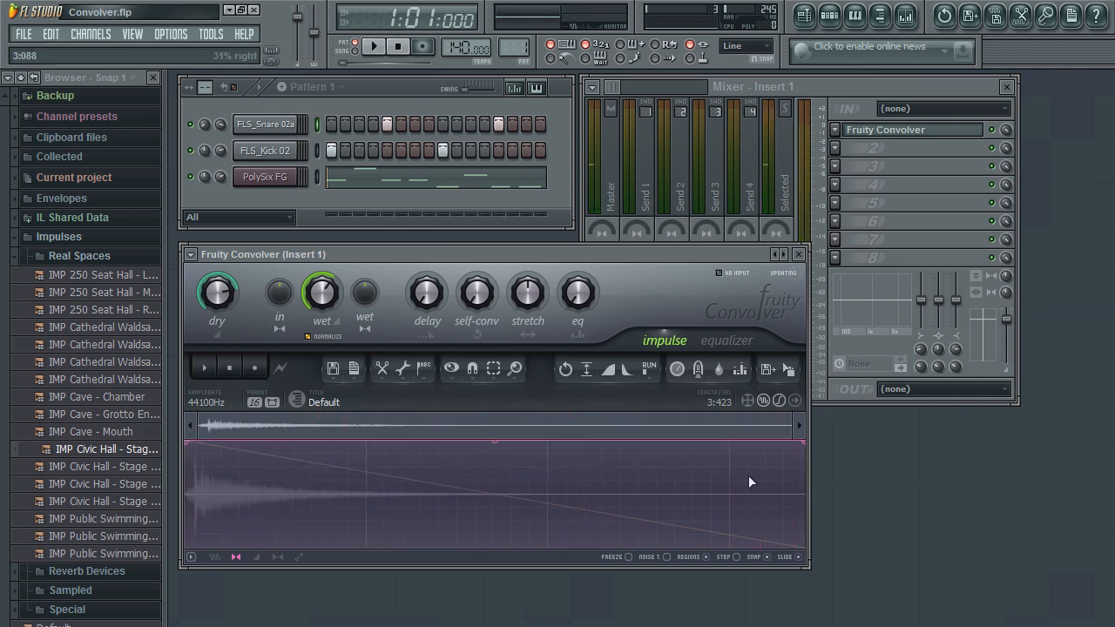
pyautogui.moveTo(808, 443); pyautogui.dragTo(806, 552)
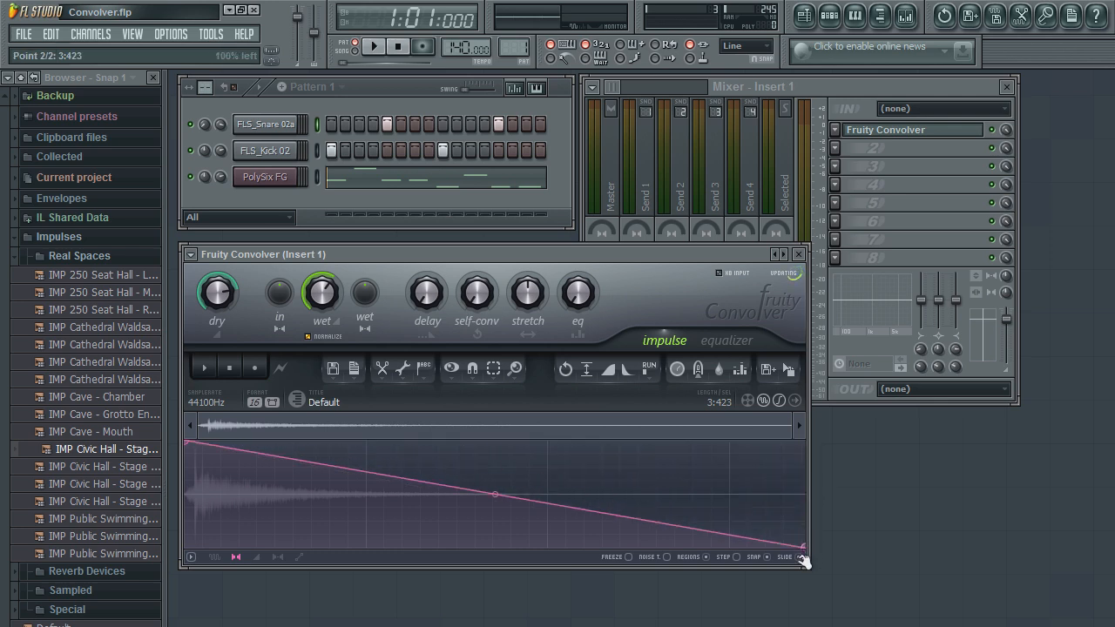
pyautogui.click(206, 370)
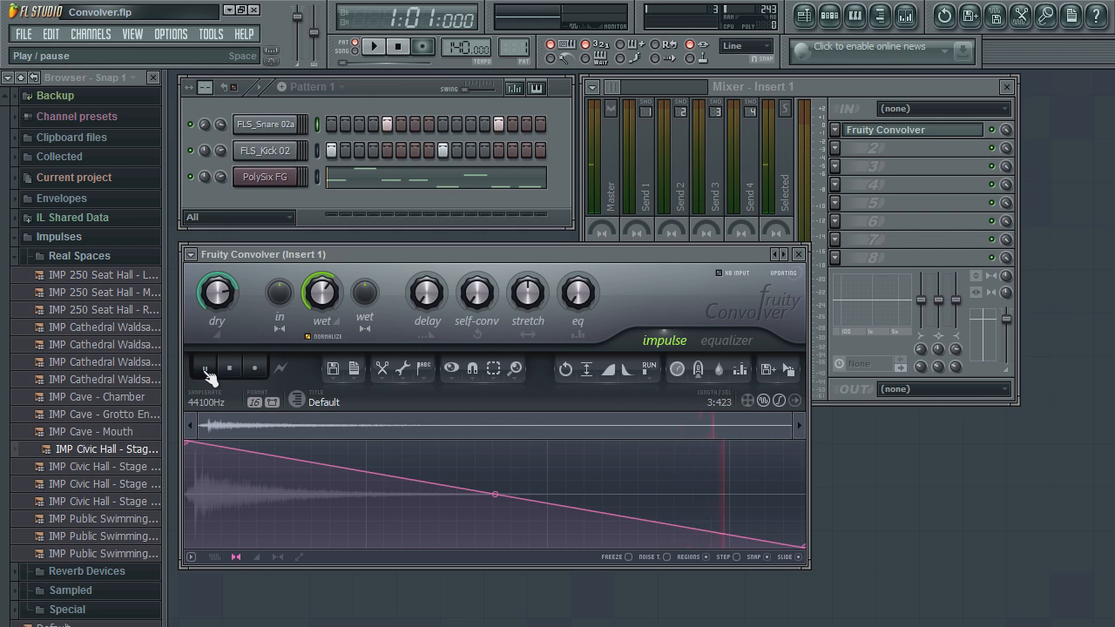
# Step: Add four evenly spaced control points along the first third of the descending panning envelope
pyautogui.rightClick(240, 451)
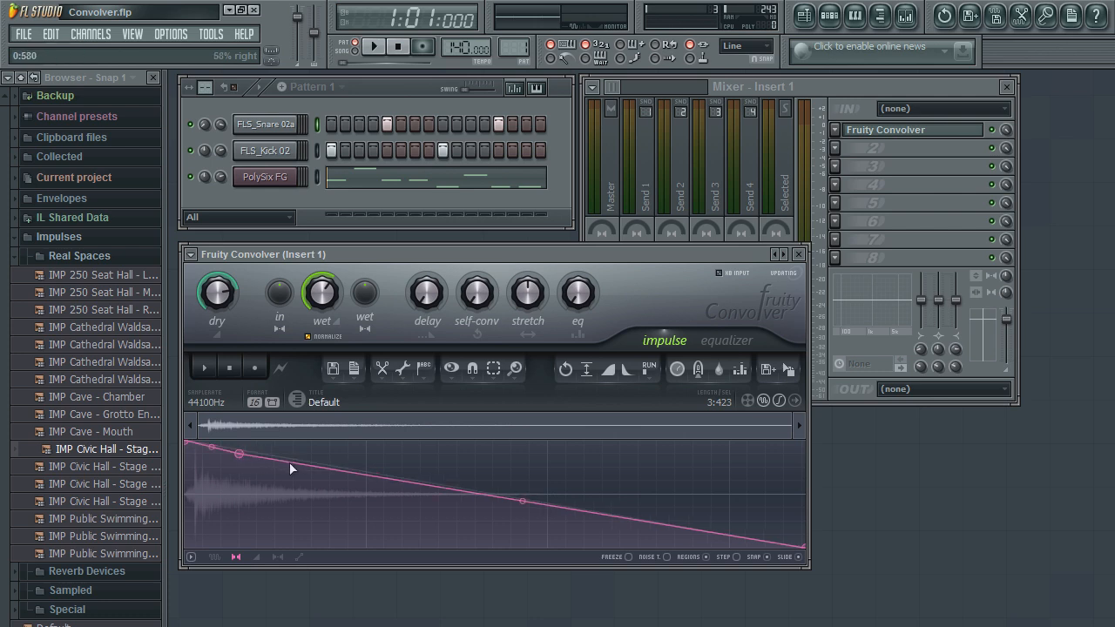
pyautogui.rightClick(293, 463)
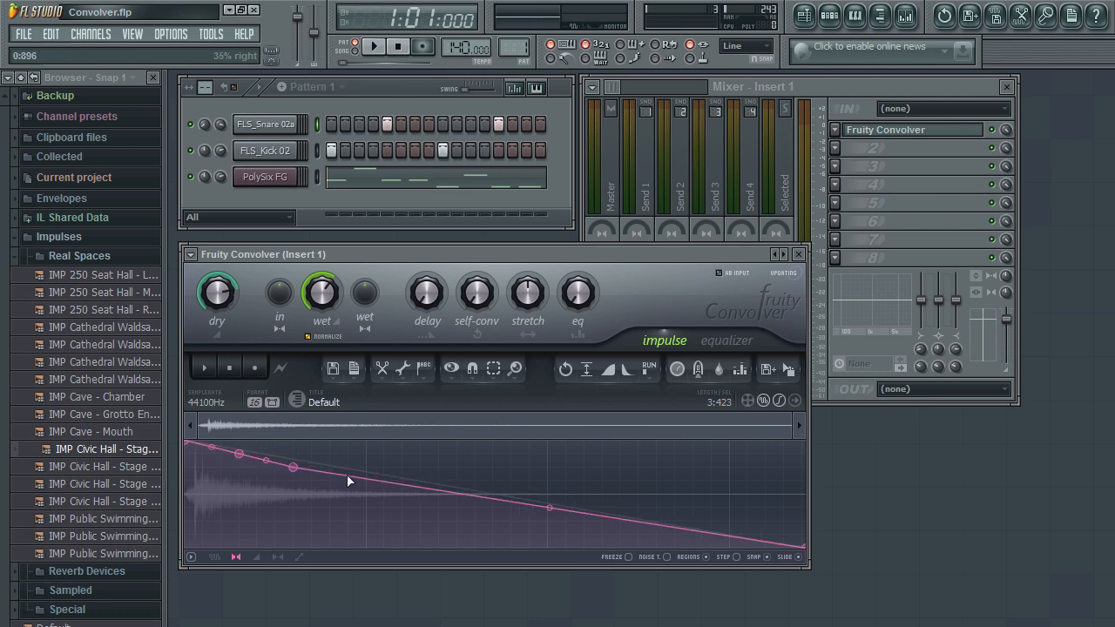
pyautogui.rightClick(347, 478)
pyautogui.rightClick(400, 491)
# Step: Zigzag the four added panning points alternately between 100% left and 100% right, close together near the start, and preview the impulse
pyautogui.moveTo(240, 454); pyautogui.dragTo(220, 547)
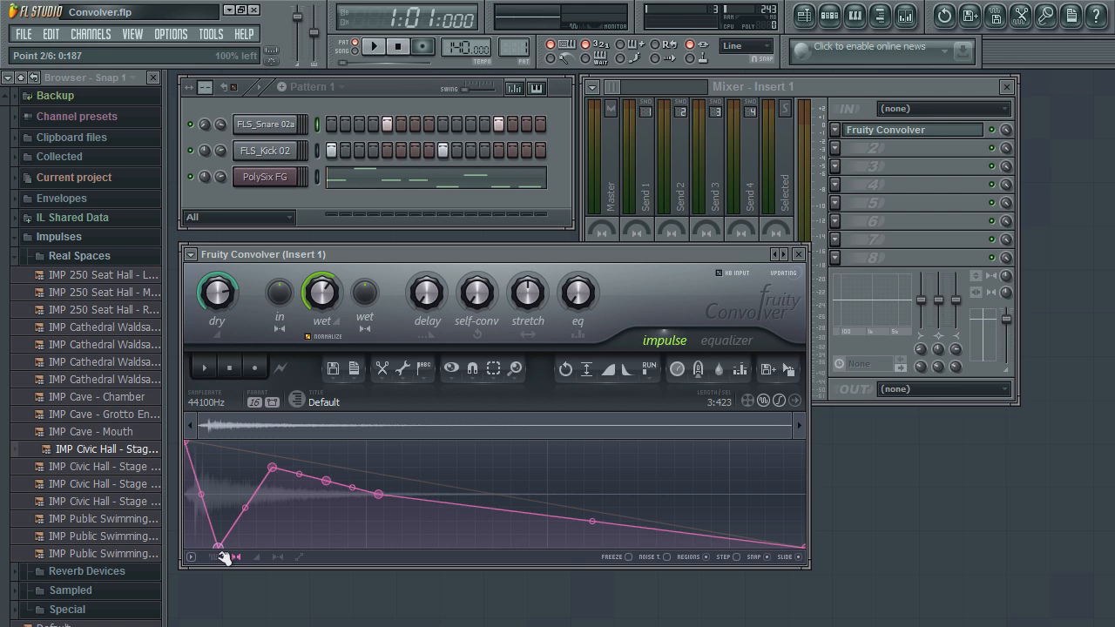
pyautogui.moveTo(274, 471); pyautogui.dragTo(239, 445)
pyautogui.moveTo(294, 480); pyautogui.dragTo(261, 555)
pyautogui.moveTo(309, 496); pyautogui.dragTo(283, 439)
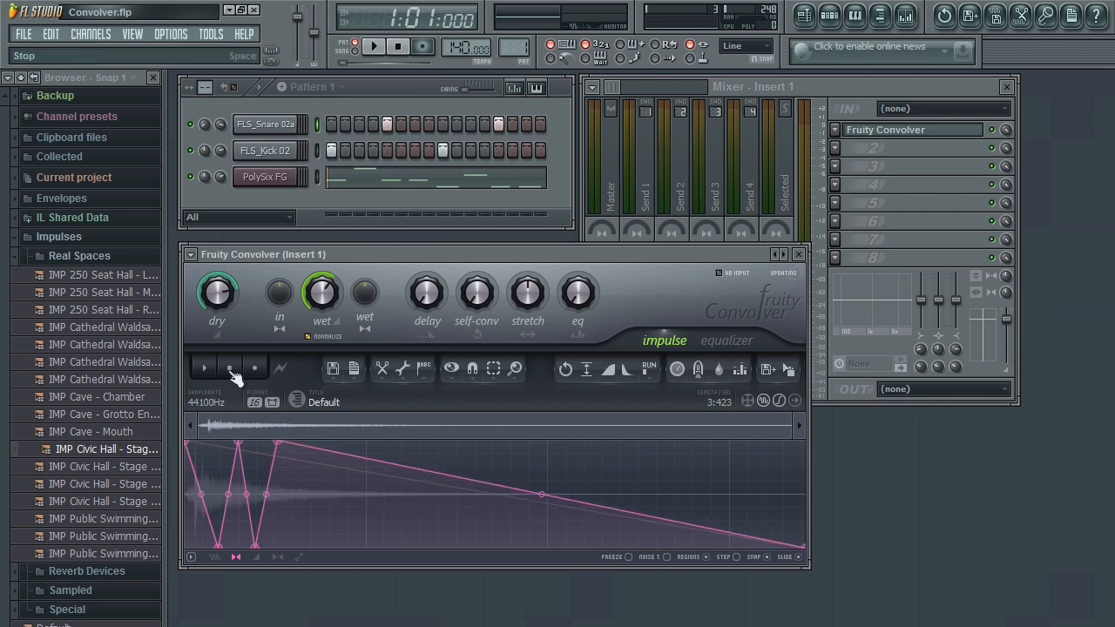
pyautogui.click(205, 369)
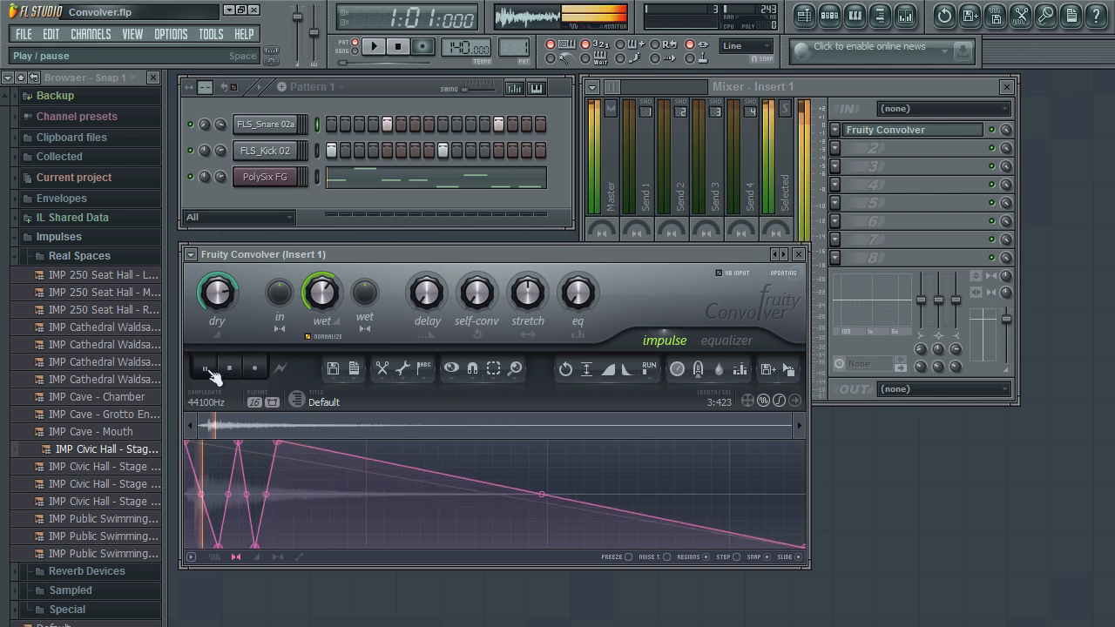
# Step: Add another panning point after the zigzag at 100% left, at about 0:692, and preview the impulse
pyautogui.rightClick(321, 451)
pyautogui.moveTo(321, 452); pyautogui.dragTo(313, 551)
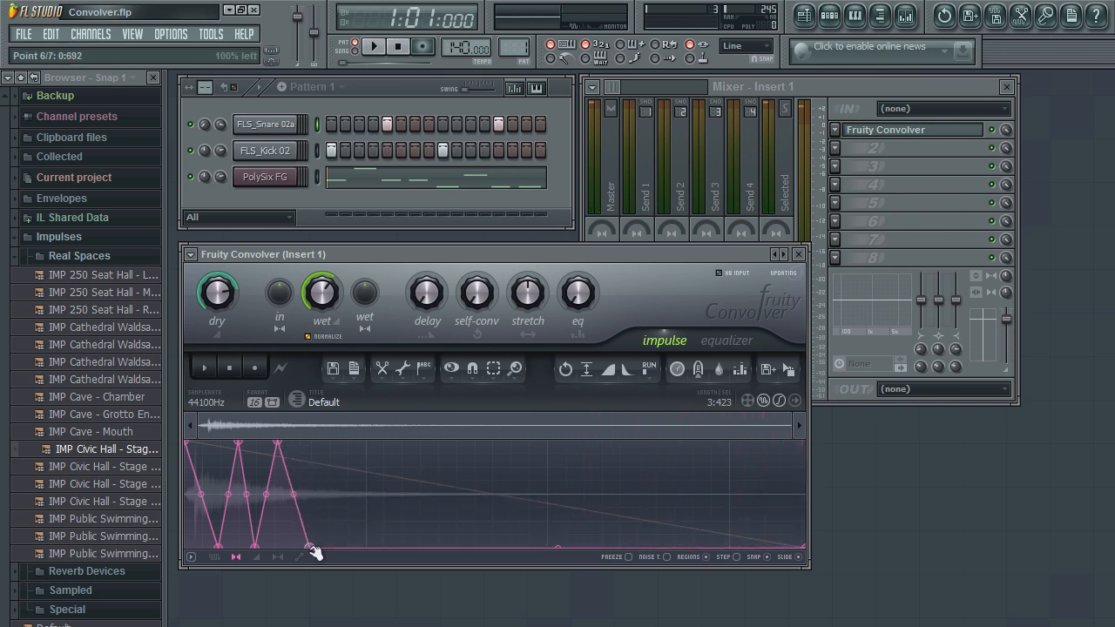
pyautogui.click(206, 370)
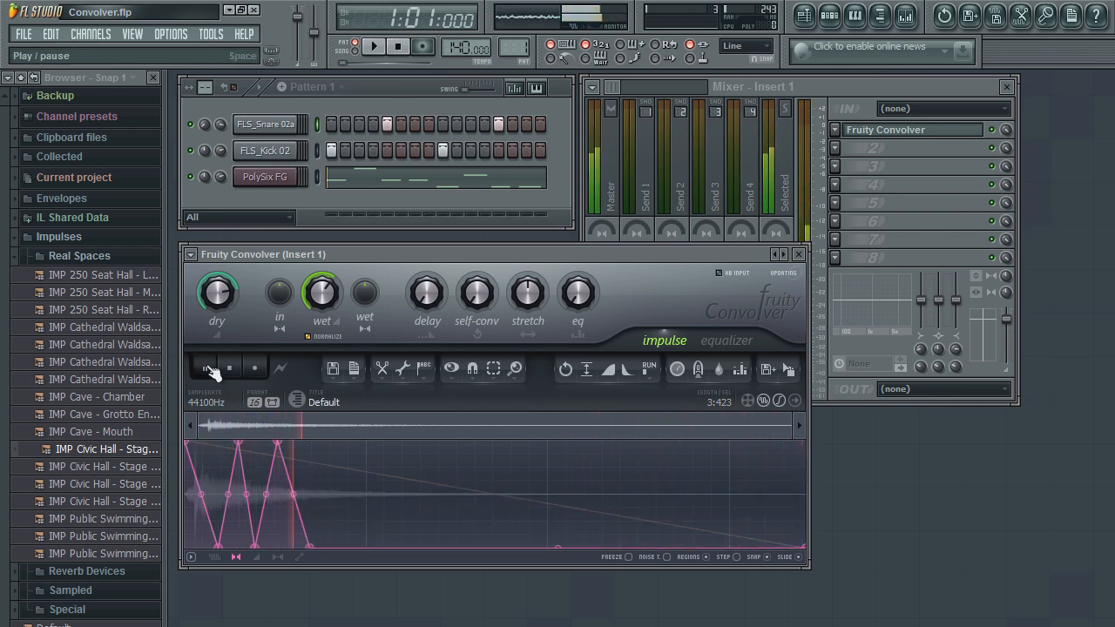
# Step: Delete the two intermediate 100% right peak points from the panning zigzag
pyautogui.rightClick(281, 445)
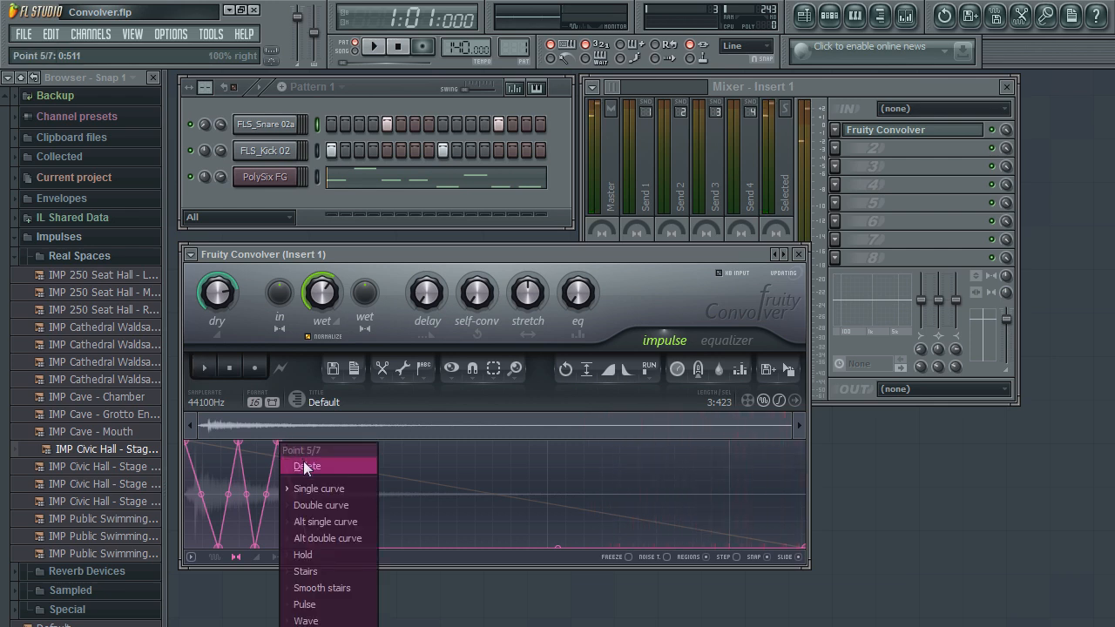
pyautogui.click(304, 467)
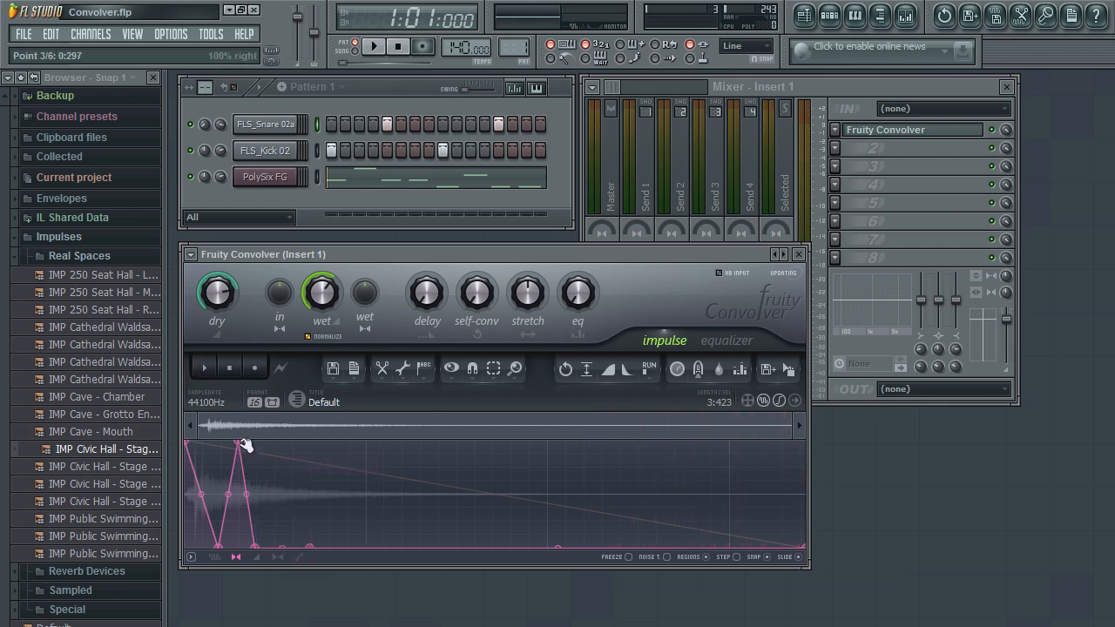
pyautogui.rightClick(240, 445)
pyautogui.click(264, 466)
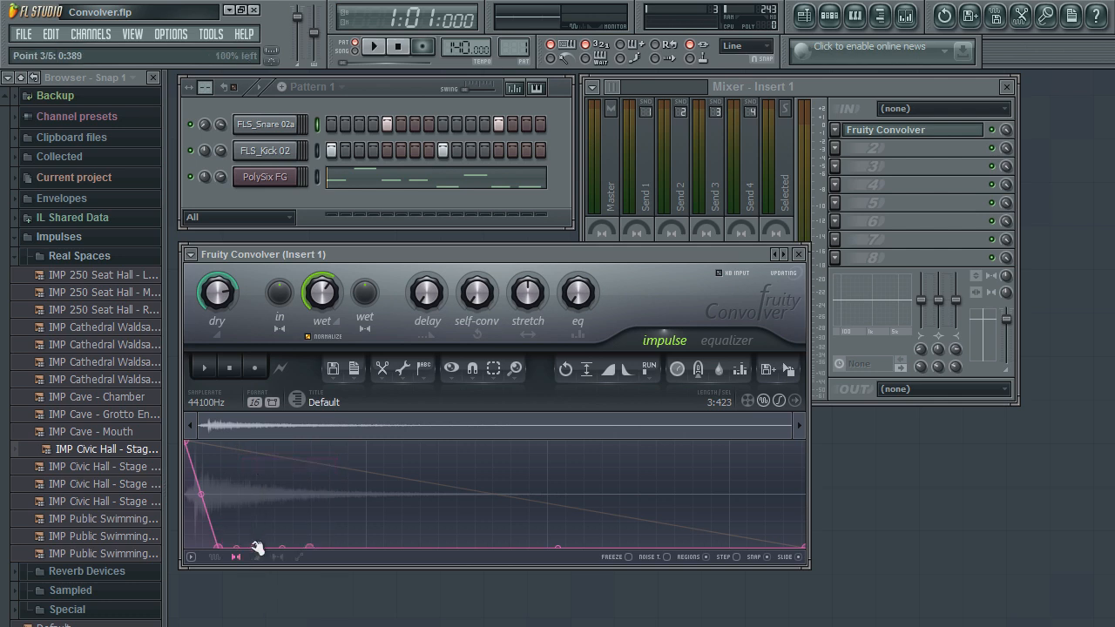
# Step: Move the second panning point to about 0:609 at 25% left, bend the segment before it to about 30% tension, and preview the impulse
pyautogui.moveTo(222, 545); pyautogui.dragTo(264, 509)
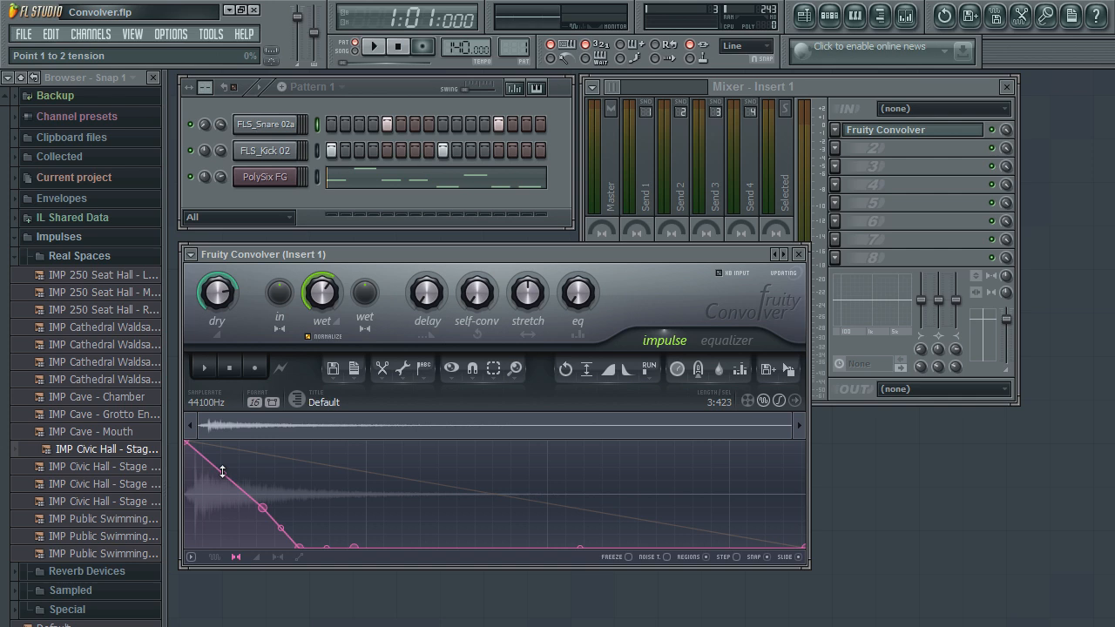
pyautogui.moveTo(222, 471); pyautogui.dragTo(203, 523)
pyautogui.moveTo(267, 511); pyautogui.dragTo(294, 509)
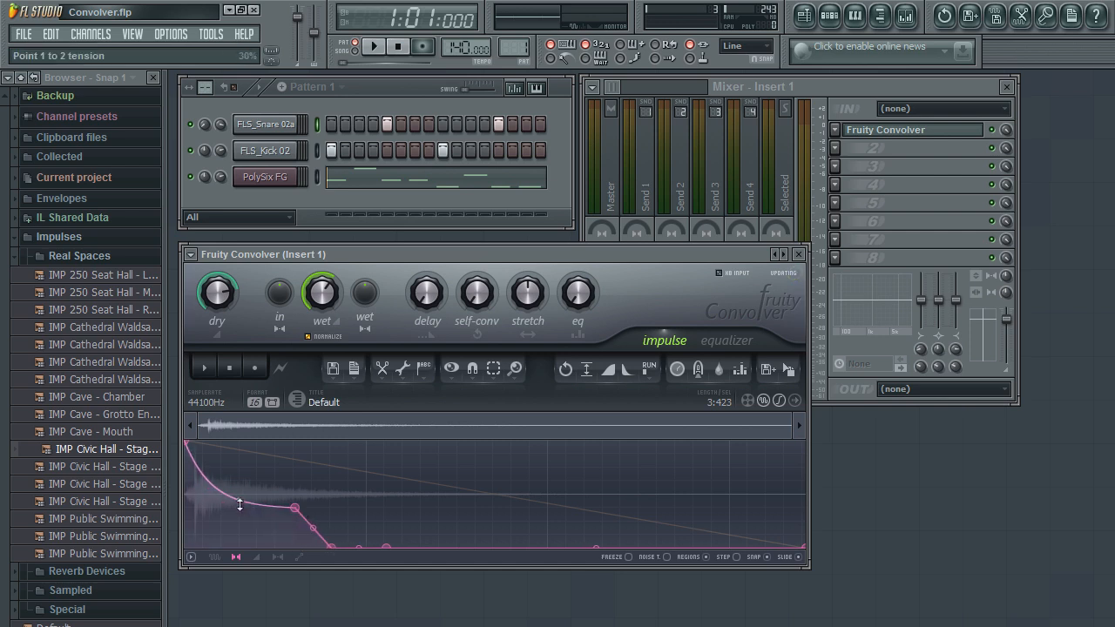
pyautogui.click(210, 369)
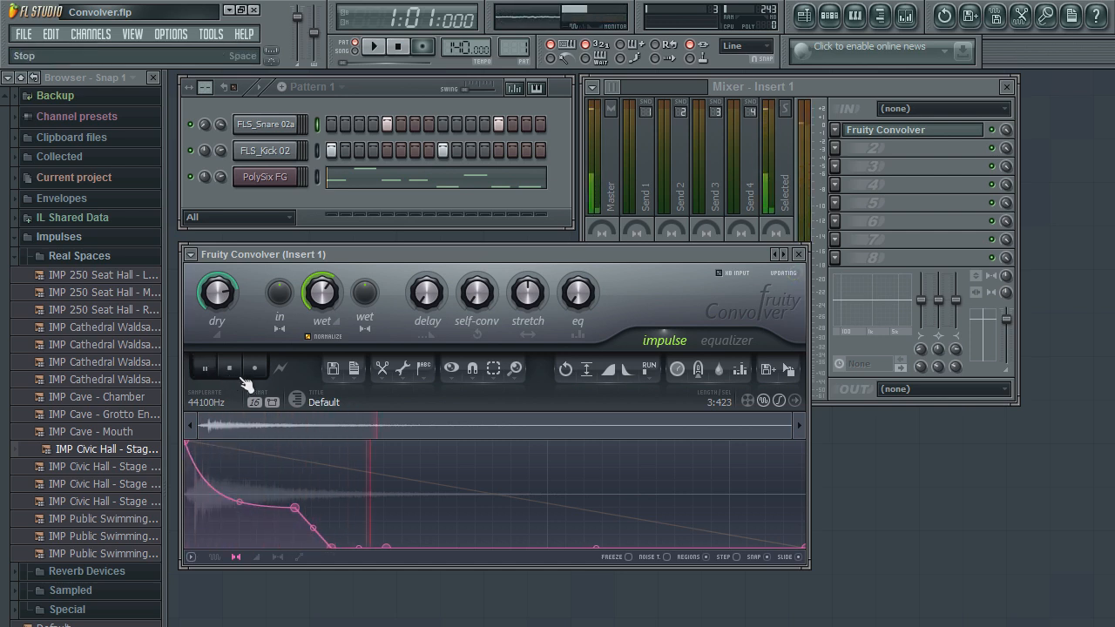
pyautogui.click(231, 369)
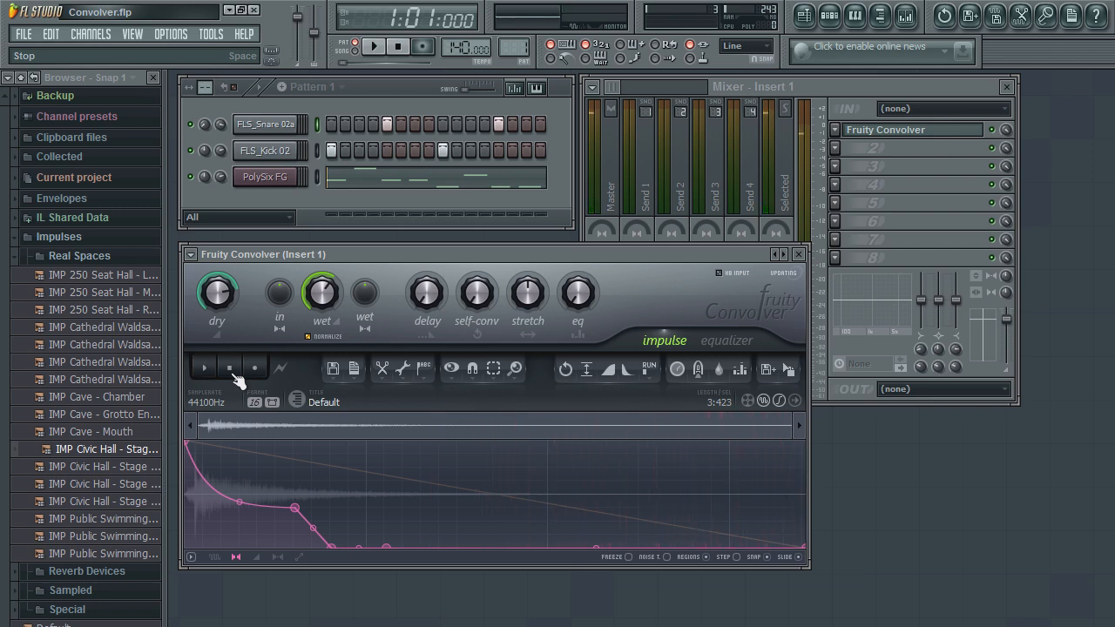
# Step: Move the second panning point to about 0:595 at 75% right and try the Double curve and Alt single curve types on it
pyautogui.rightClick(295, 508)
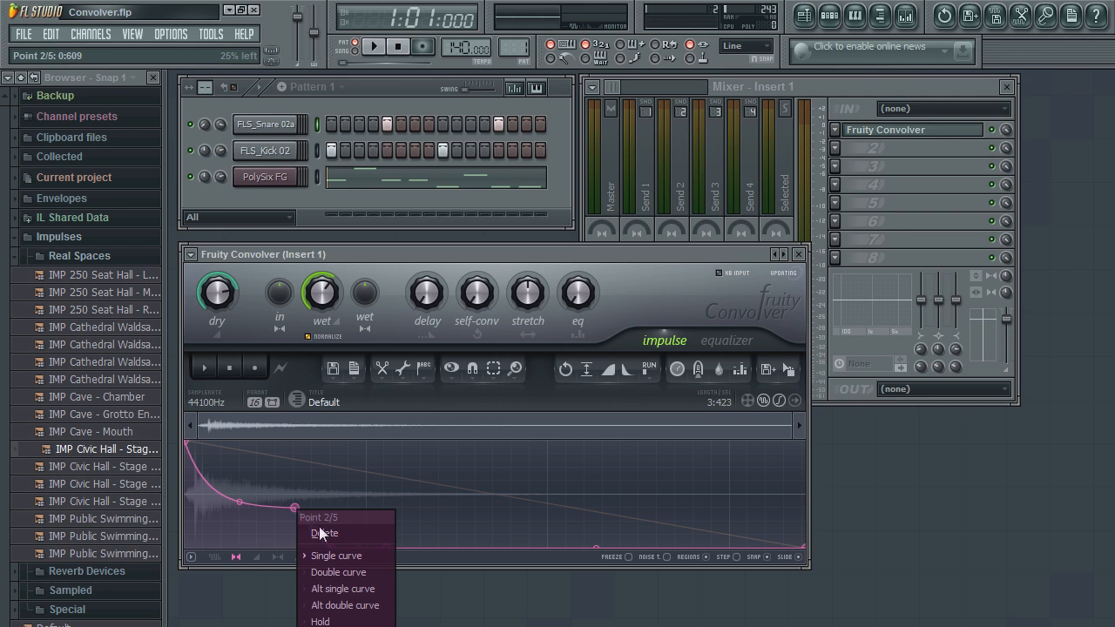
pyautogui.click(336, 556)
pyautogui.moveTo(299, 508); pyautogui.dragTo(292, 454)
pyautogui.rightClick(292, 454)
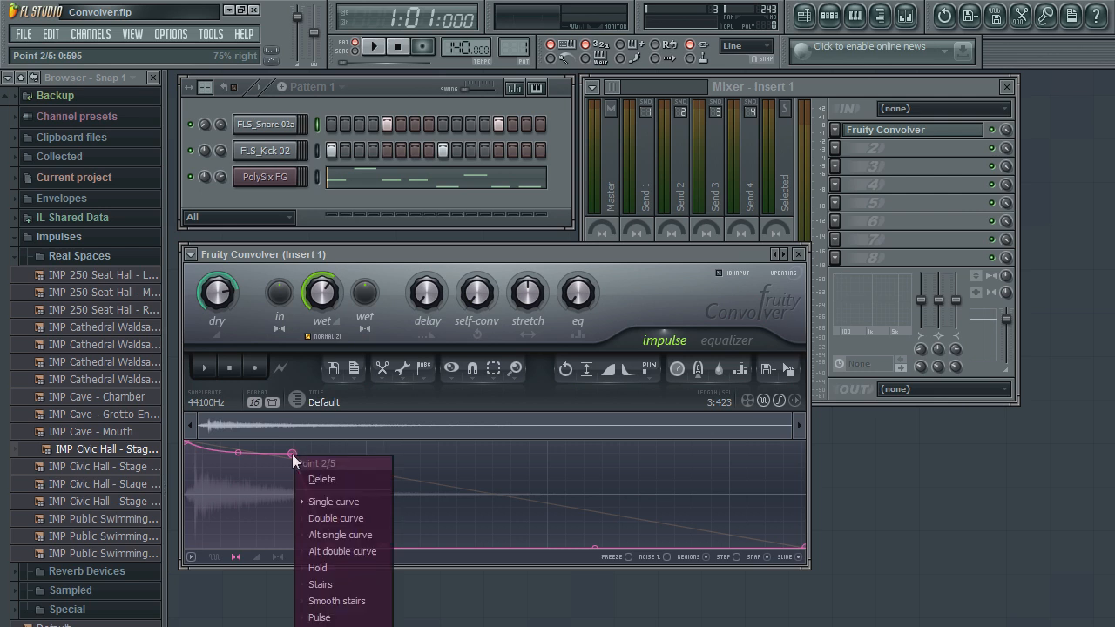
pyautogui.click(335, 519)
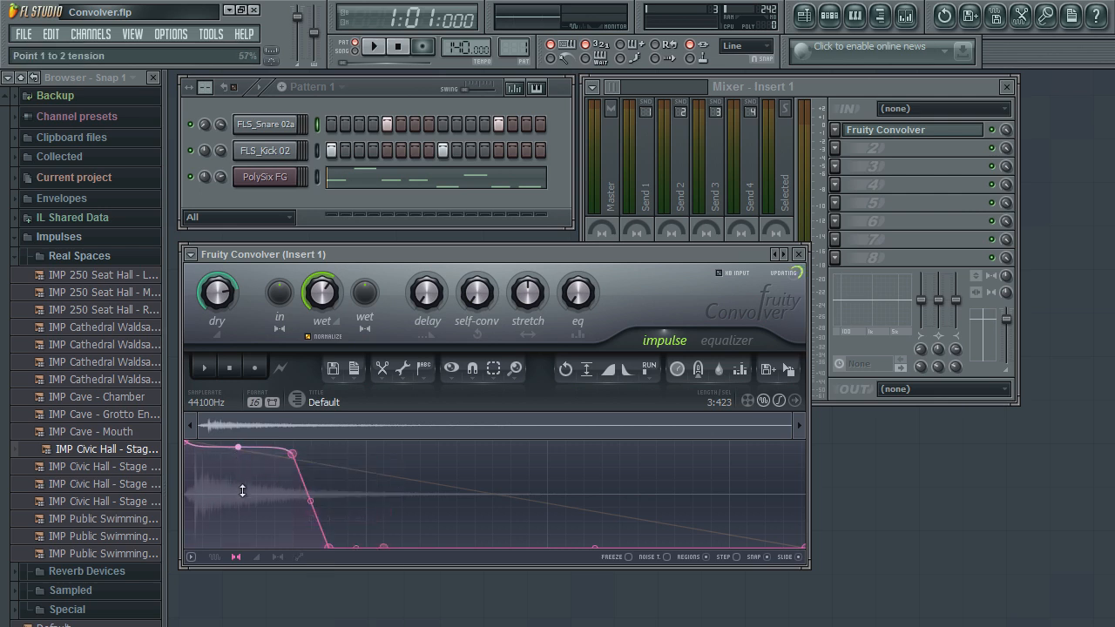
pyautogui.rightClick(291, 454)
pyautogui.click(324, 536)
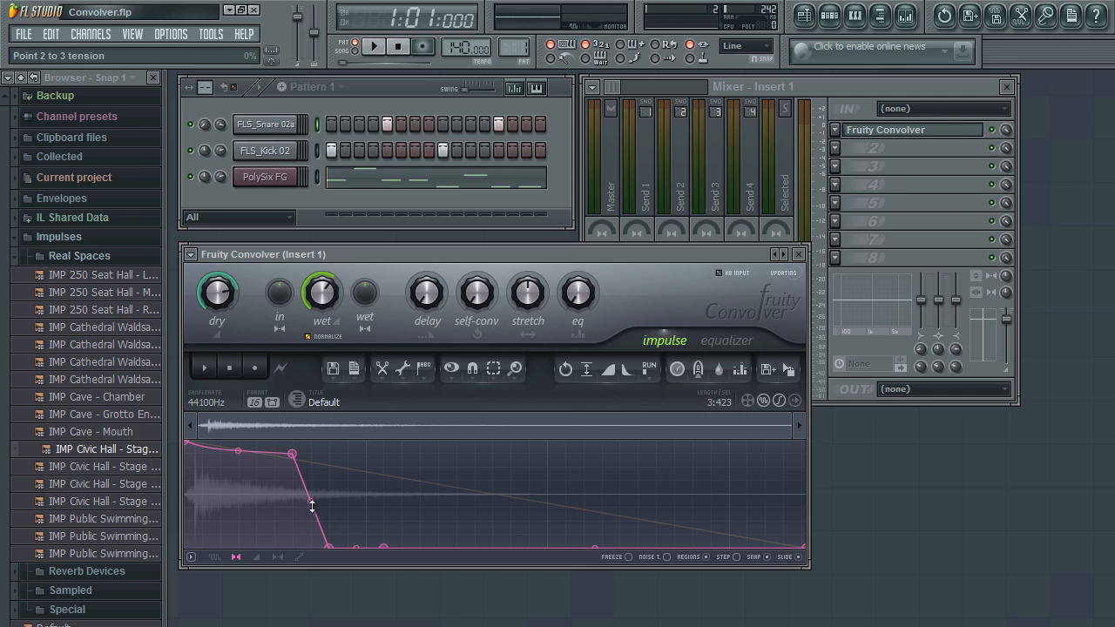
# Step: Set the second panning point's curve type to Hold and move the point to about 0:922 at centre
pyautogui.rightClick(292, 454)
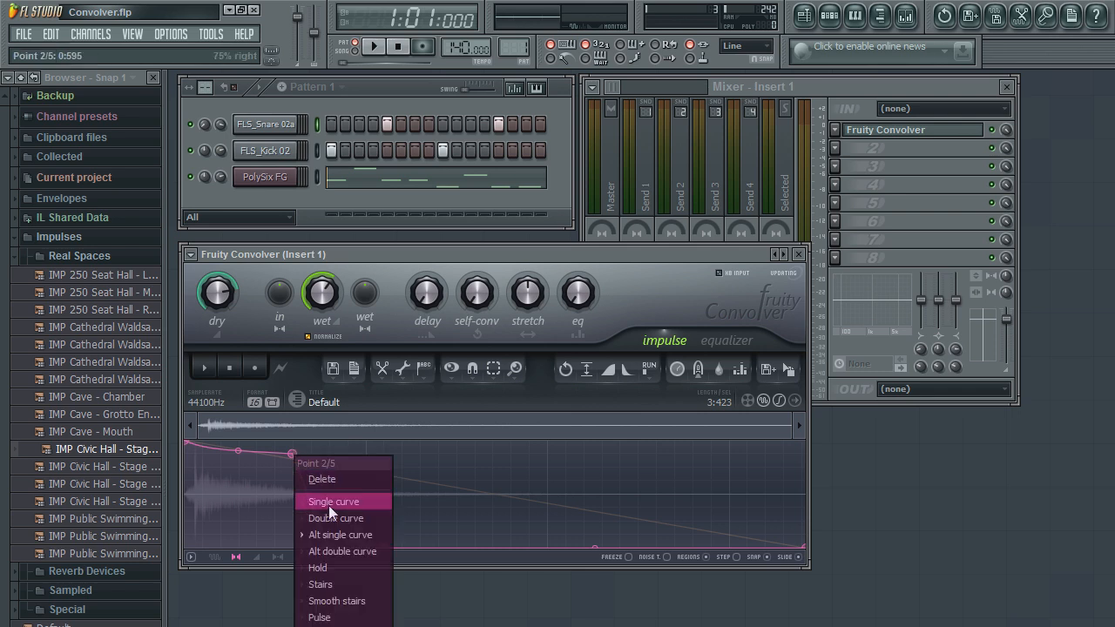
pyautogui.click(332, 567)
pyautogui.moveTo(294, 453); pyautogui.dragTo(356, 494)
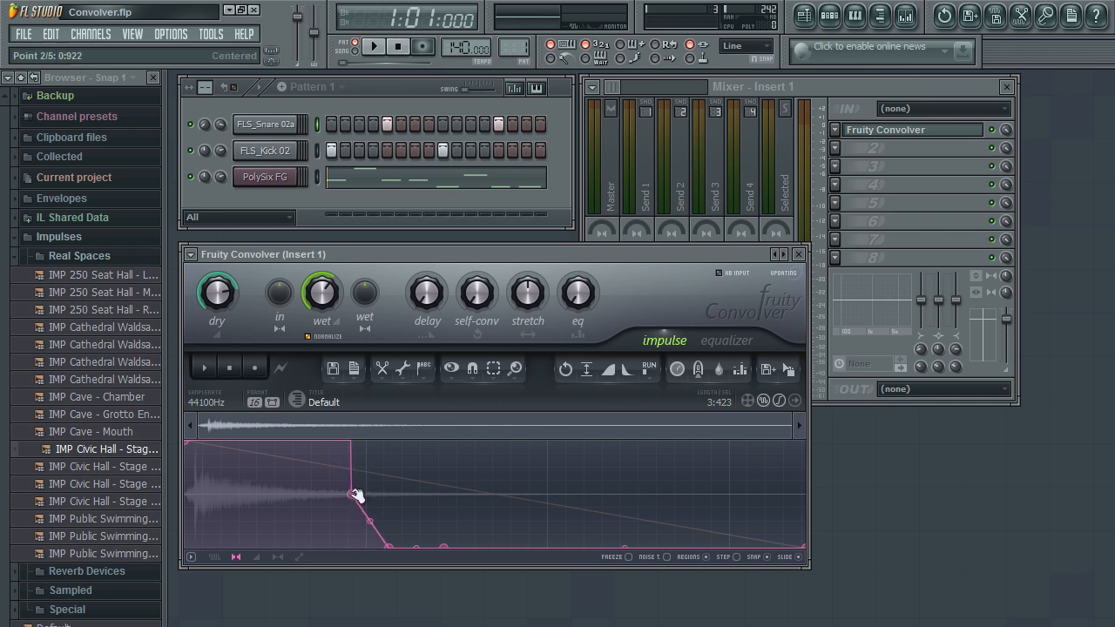
# Step: Set the second panning point's curve type to Stairs and adjust the segment's tension to about 8 steps
pyautogui.rightClick(354, 495)
pyautogui.click(375, 614)
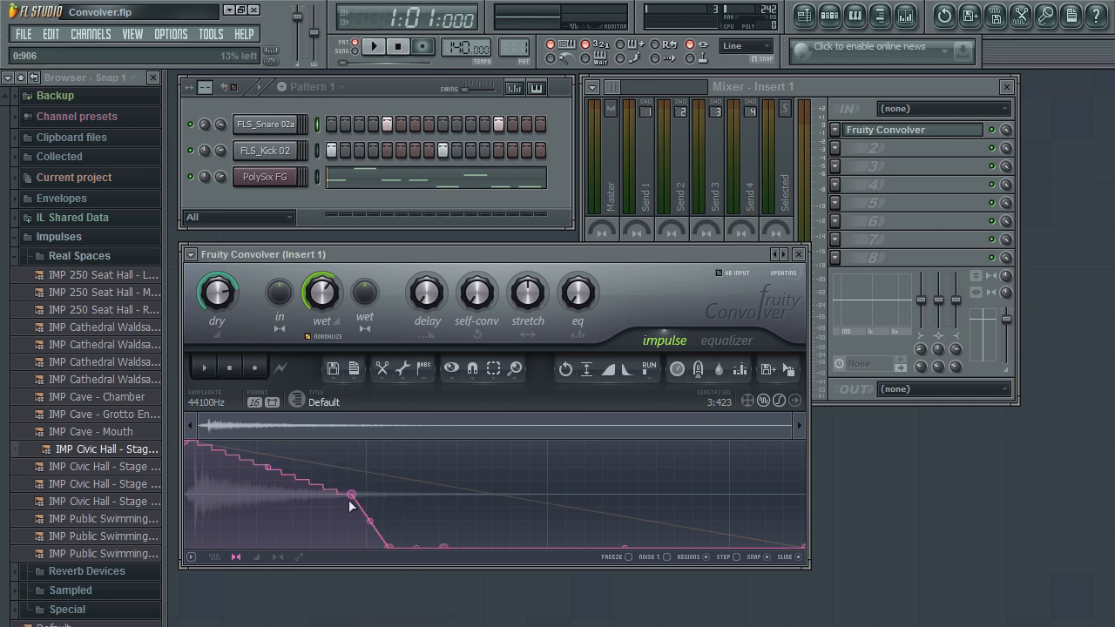
pyautogui.moveTo(269, 451)
pyautogui.mouseDown()
pyautogui.moveTo(270, 471)
pyautogui.moveTo(269, 458)
pyautogui.mouseUp()
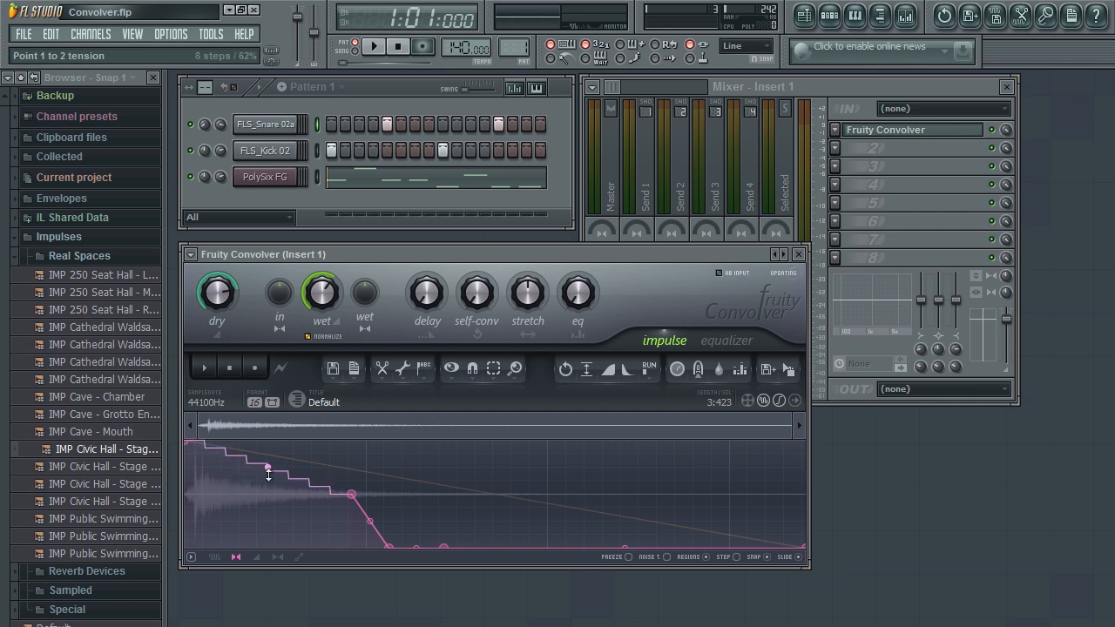
# Step: Change the second panning point's curve to smooth stairs and set the segment's tension to about 5 steps
pyautogui.rightClick(349, 493)
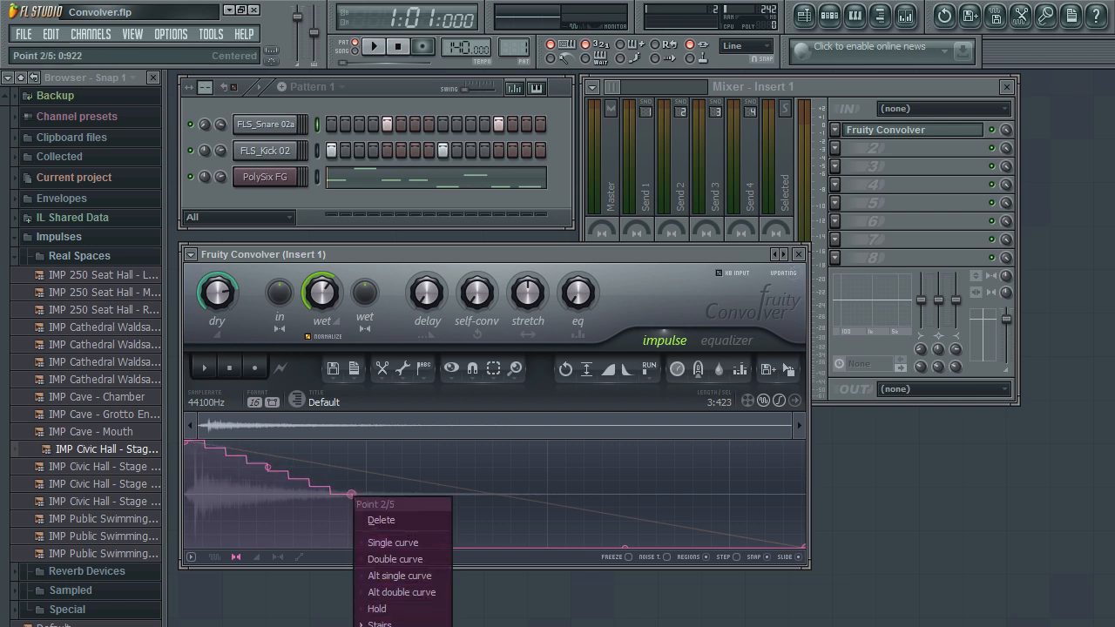
pyautogui.click(383, 626)
pyautogui.moveTo(268, 467)
pyautogui.mouseDown()
pyautogui.moveTo(268, 509)
pyautogui.moveTo(268, 468)
pyautogui.mouseUp()
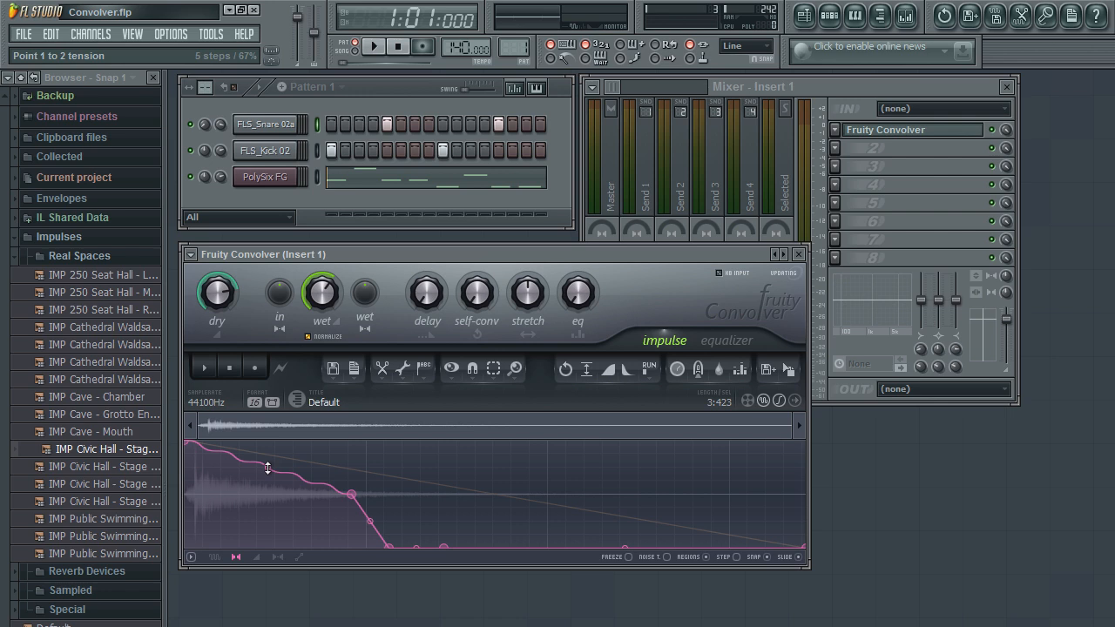
# Step: Switch to the stereo separation envelope, lower its start and end points to -100%, and preview the impulse
pyautogui.click(279, 558)
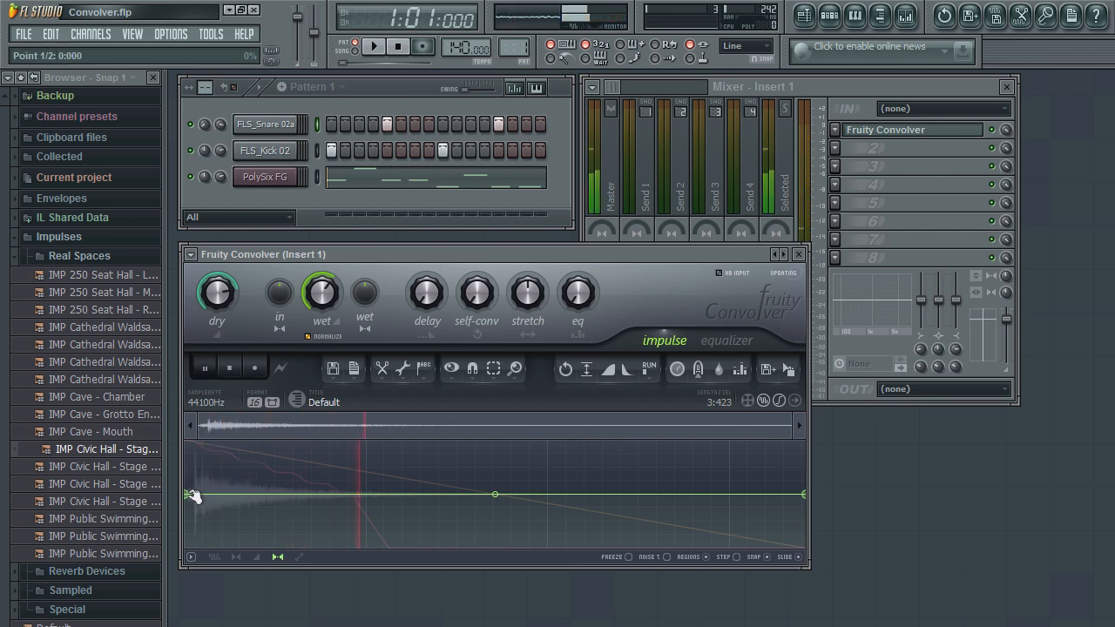
pyautogui.moveTo(188, 495); pyautogui.dragTo(189, 549)
pyautogui.moveTo(811, 493); pyautogui.dragTo(795, 546)
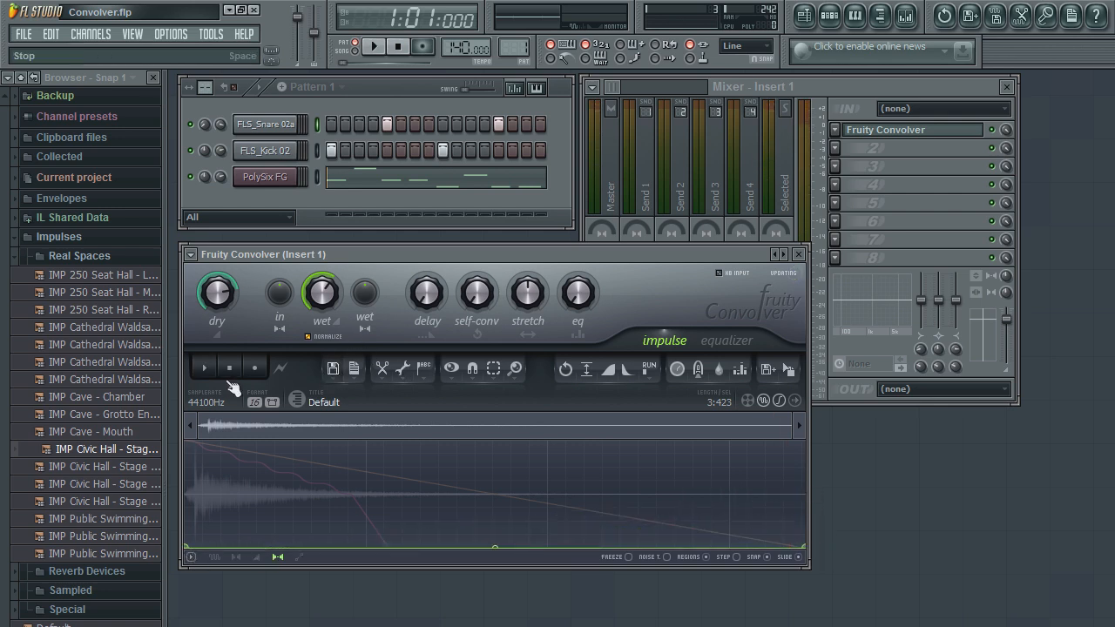
pyautogui.click(207, 370)
# Step: Raise the stereo separation envelope's start and end points to 100% and preview the impulse
pyautogui.moveTo(189, 546); pyautogui.dragTo(186, 443)
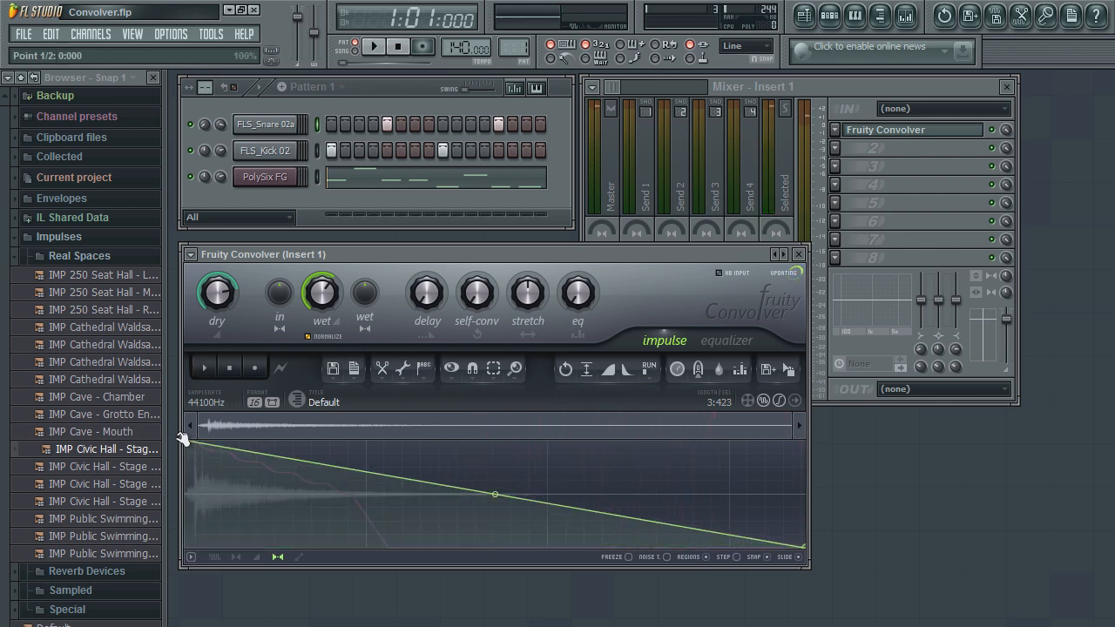
pyautogui.moveTo(810, 551); pyautogui.dragTo(802, 439)
pyautogui.click(206, 370)
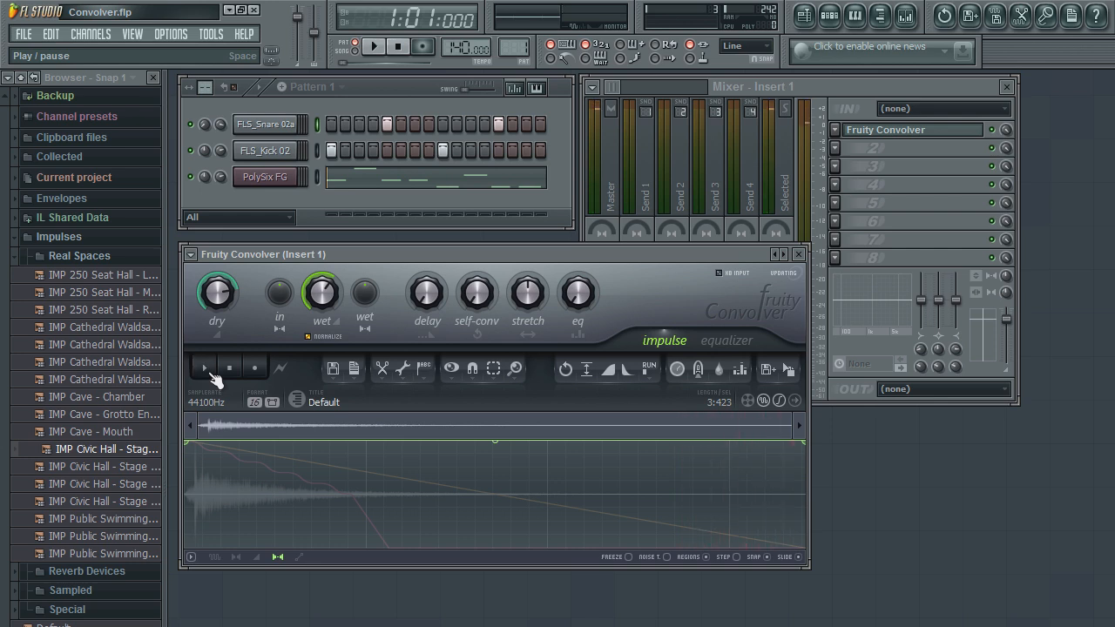
pyautogui.click(207, 371)
# Step: Lower the stereo separation envelope's start point to -100% for a rising ramp and preview the impulse
pyautogui.moveTo(190, 447); pyautogui.dragTo(182, 552)
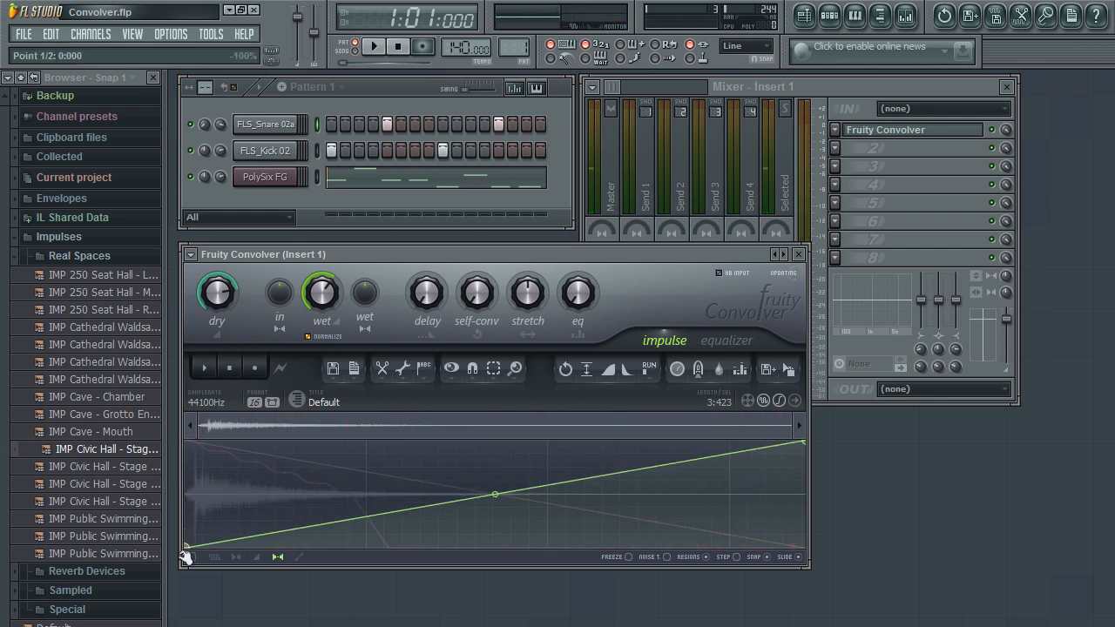
pyautogui.click(203, 370)
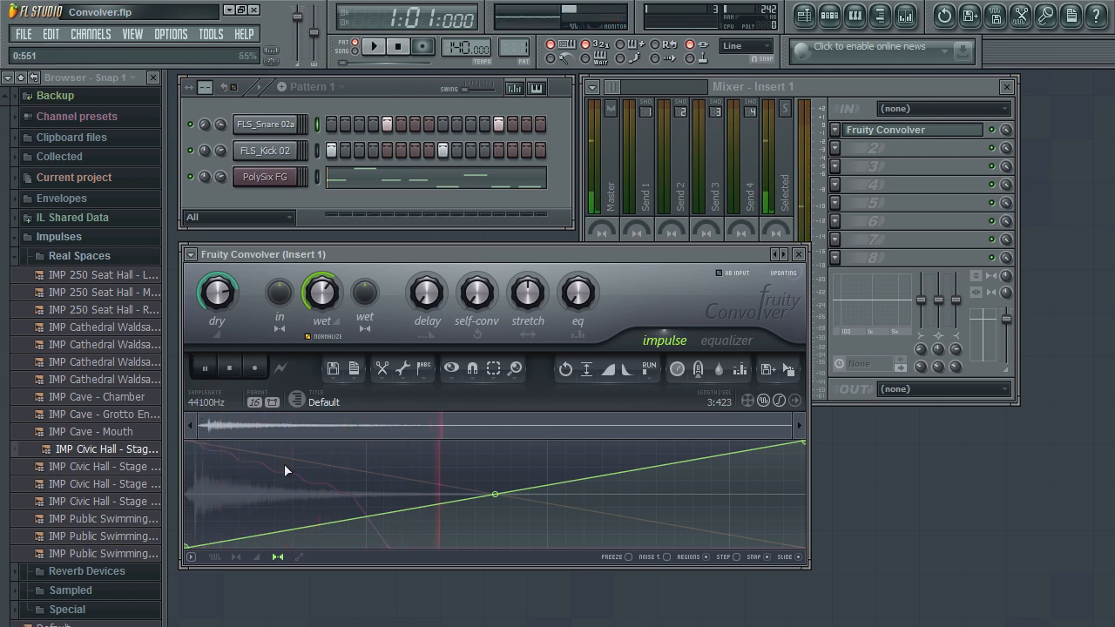